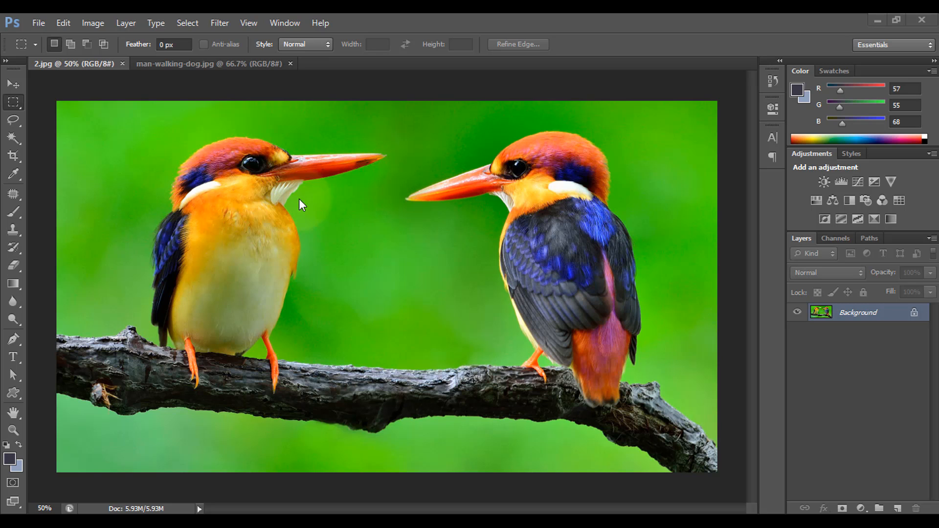
click(63, 23)
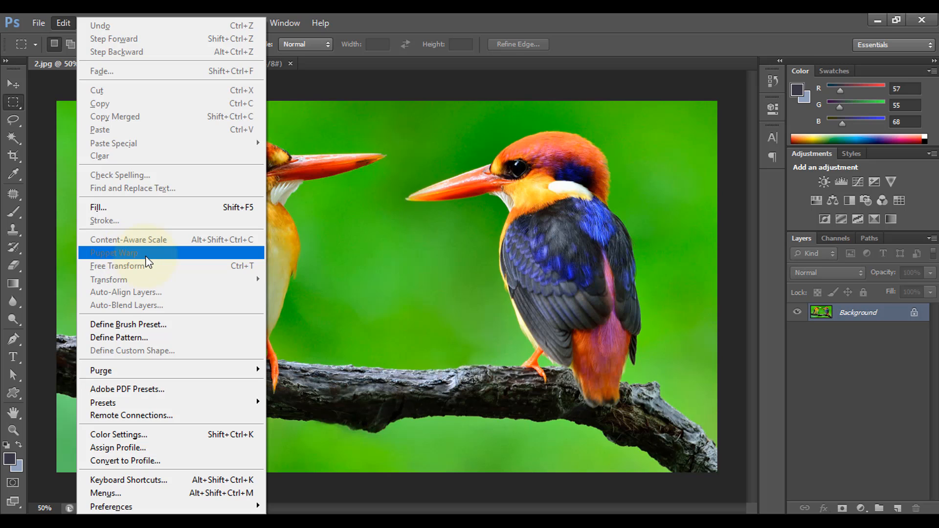
click(363, 222)
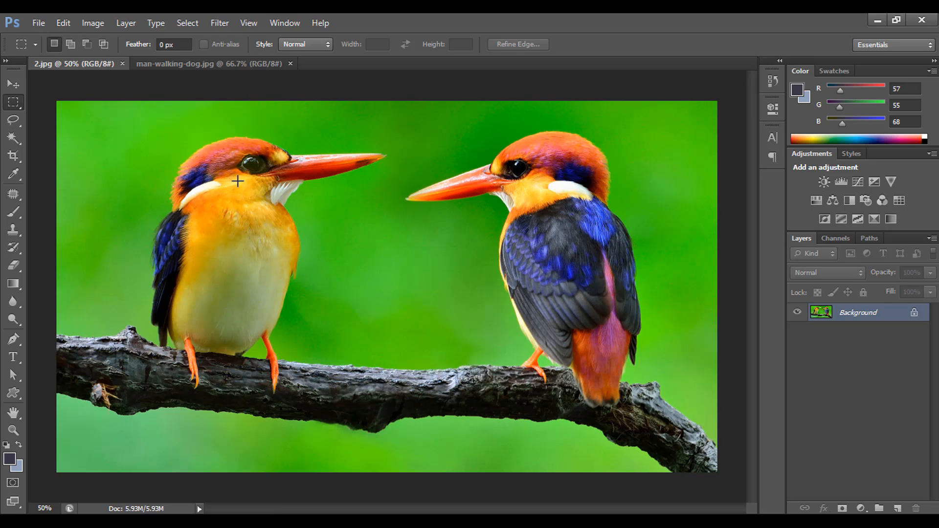
click(23, 85)
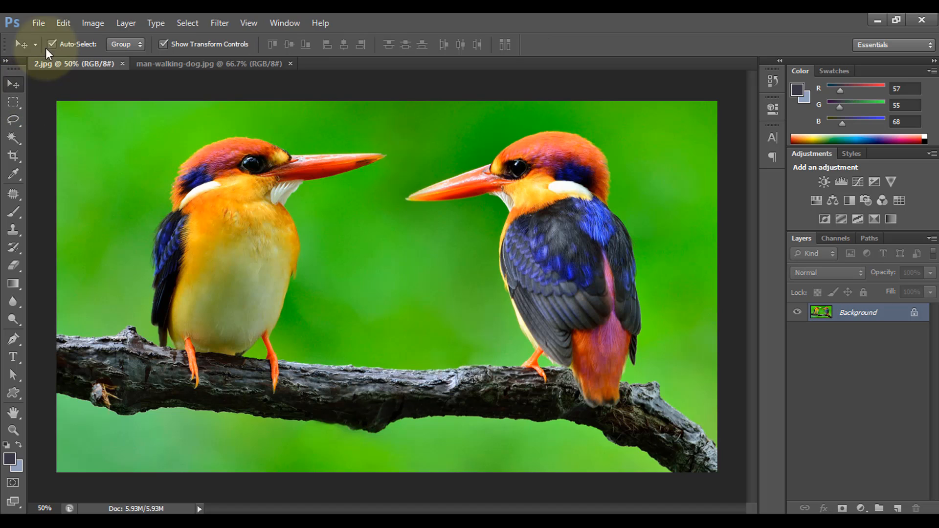
click(63, 22)
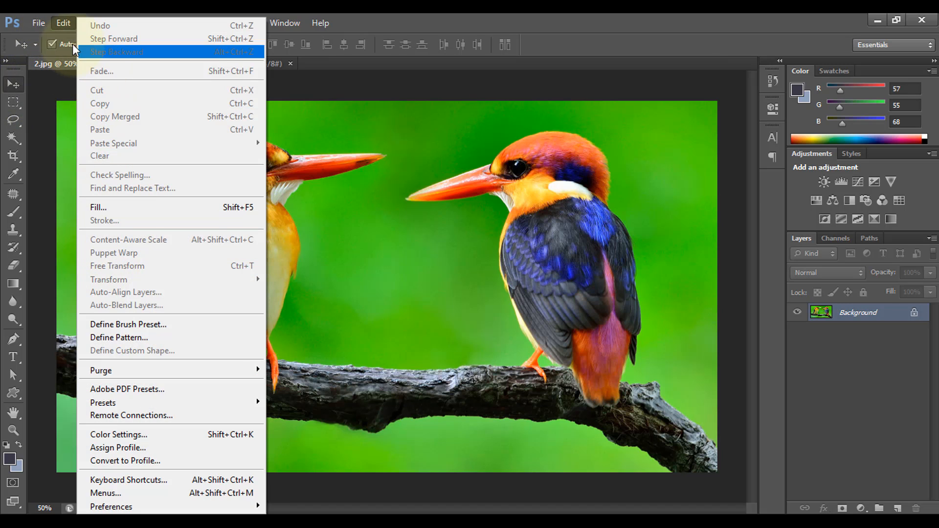
click(63, 24)
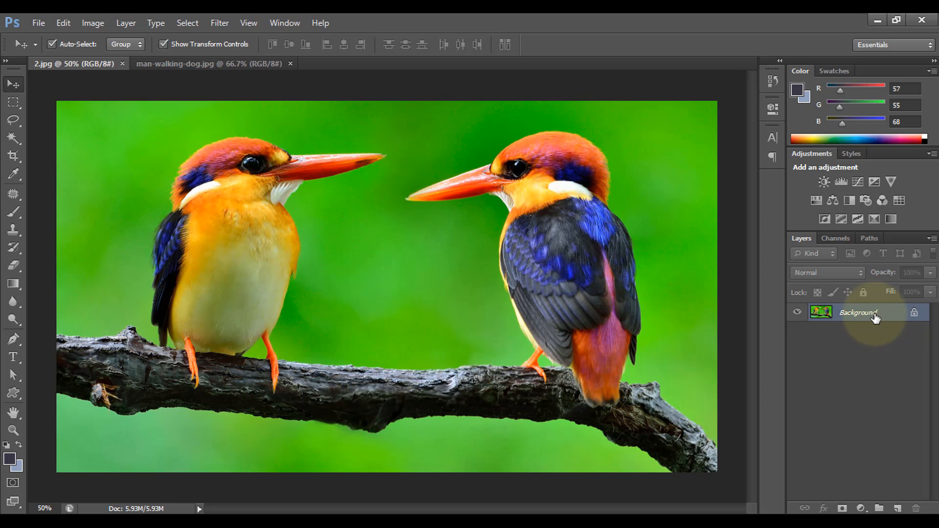
Convert the locked Background into a regular layer named Layer 0, keeping Normal mode and 100% opacity.
double_click(876, 316)
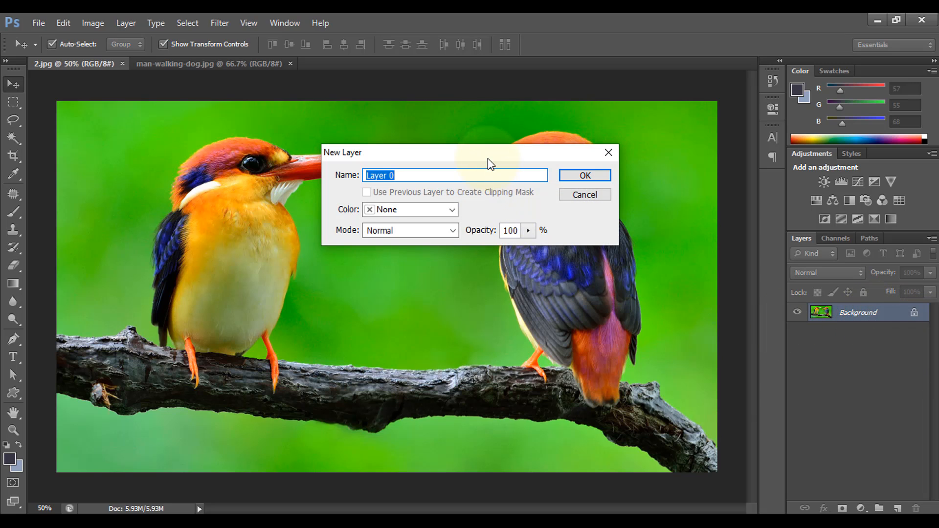
drag(489, 149, 556, 149)
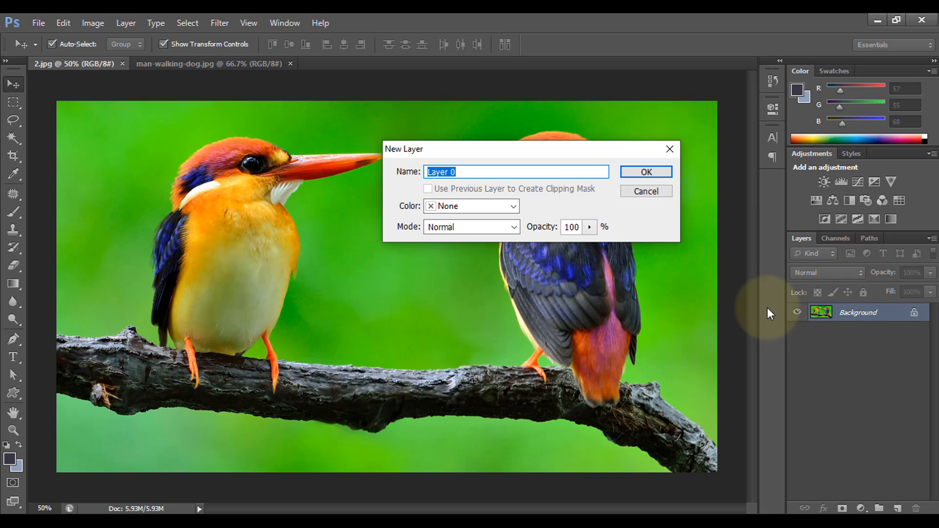
click(645, 174)
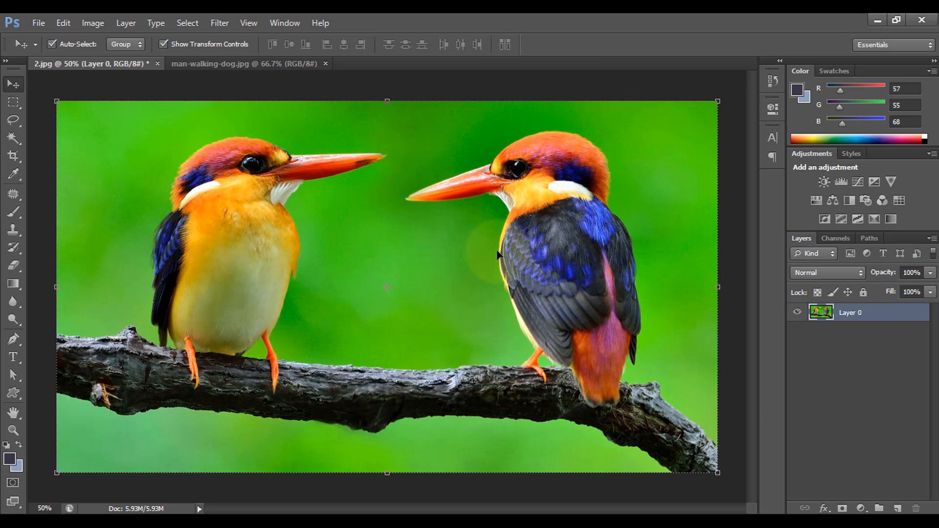
Start Puppet Warp on Layer 0 and place a pin at the tip of the right bird's beak.
click(62, 22)
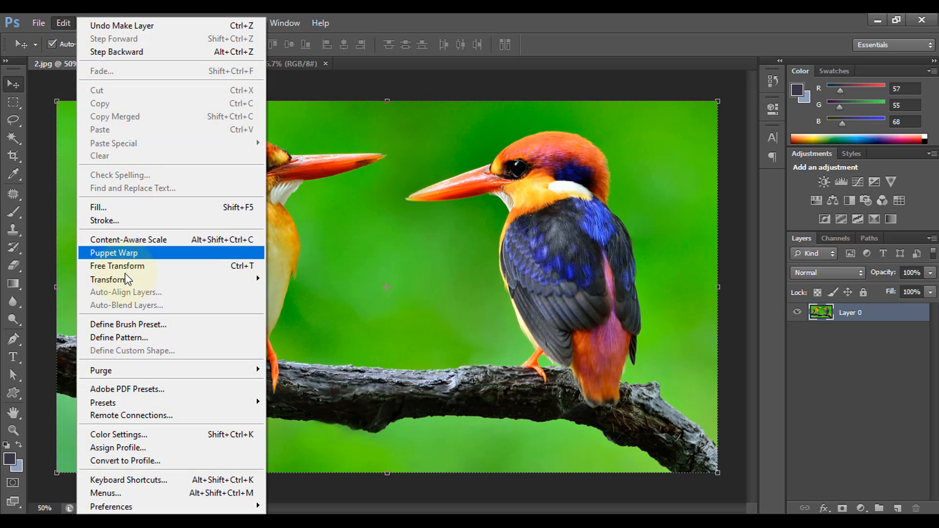
click(142, 256)
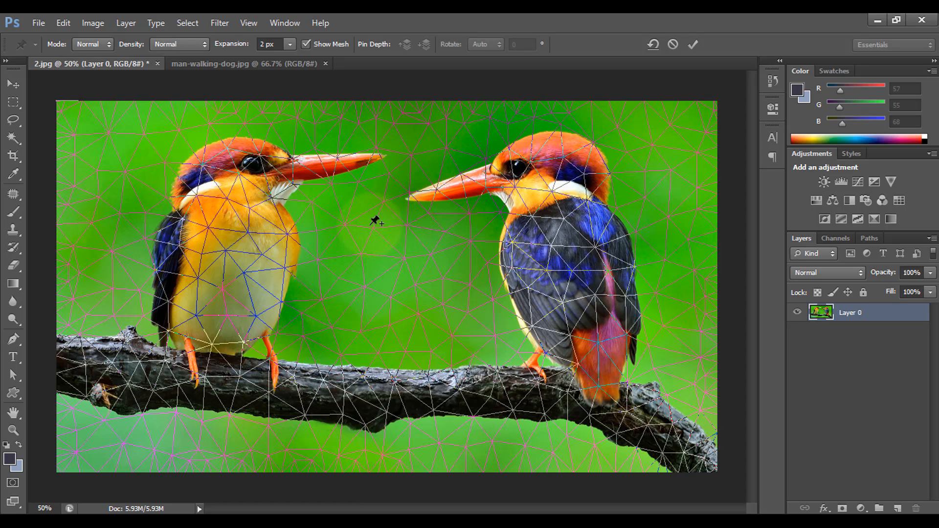
click(411, 200)
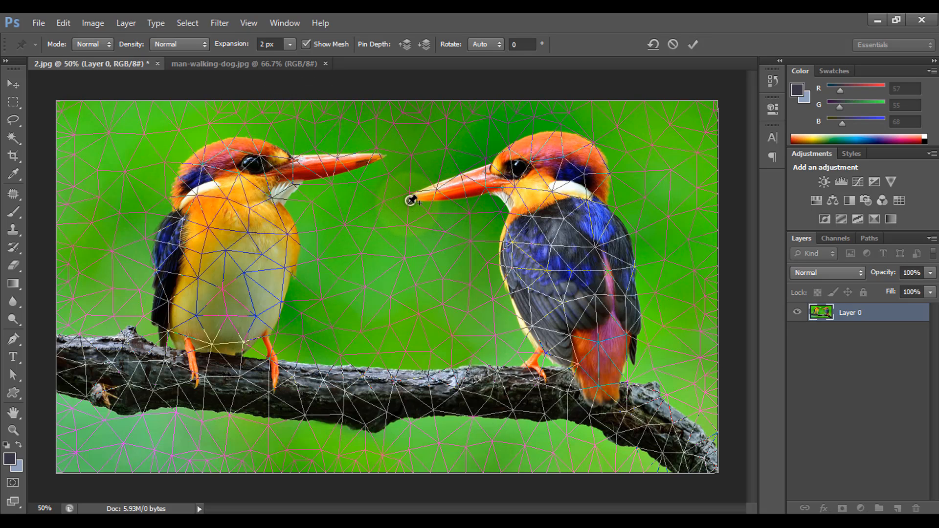
drag(411, 201, 413, 213)
key(ctrl+z)
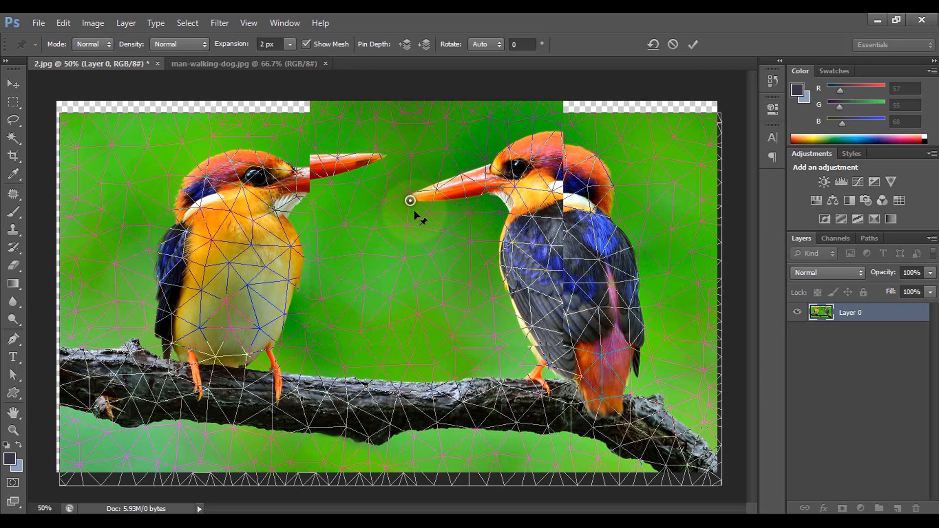
Place a row of Puppet Warp pins along the image's top edge, from the left corner to the right corner.
click(61, 113)
click(216, 113)
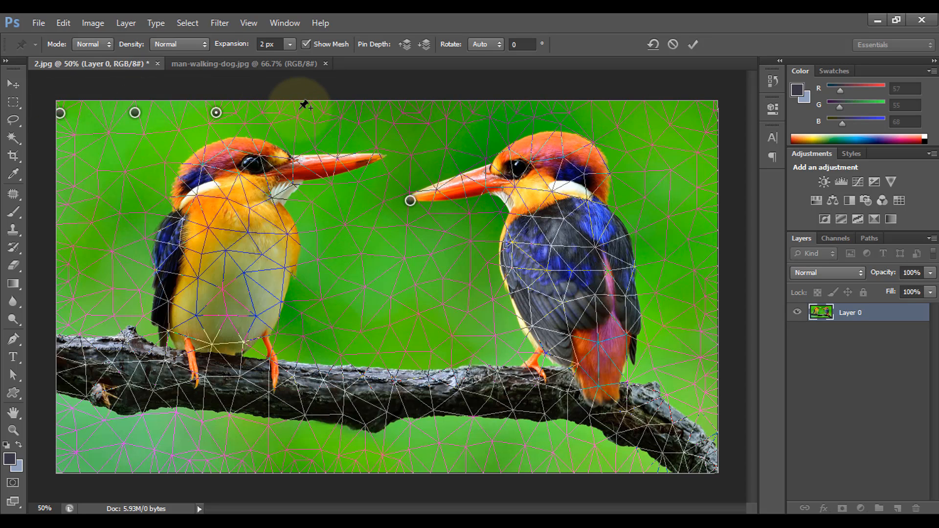
click(301, 110)
click(366, 110)
click(448, 110)
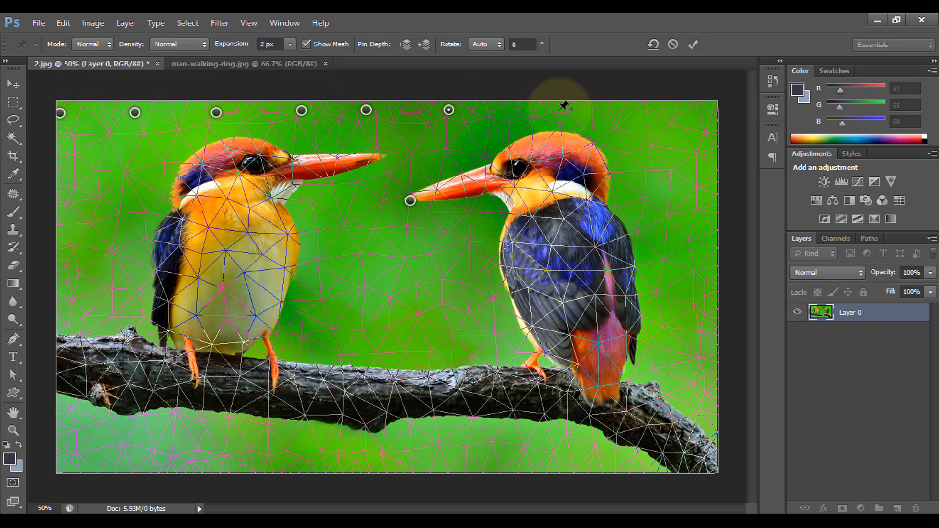
click(556, 111)
click(648, 115)
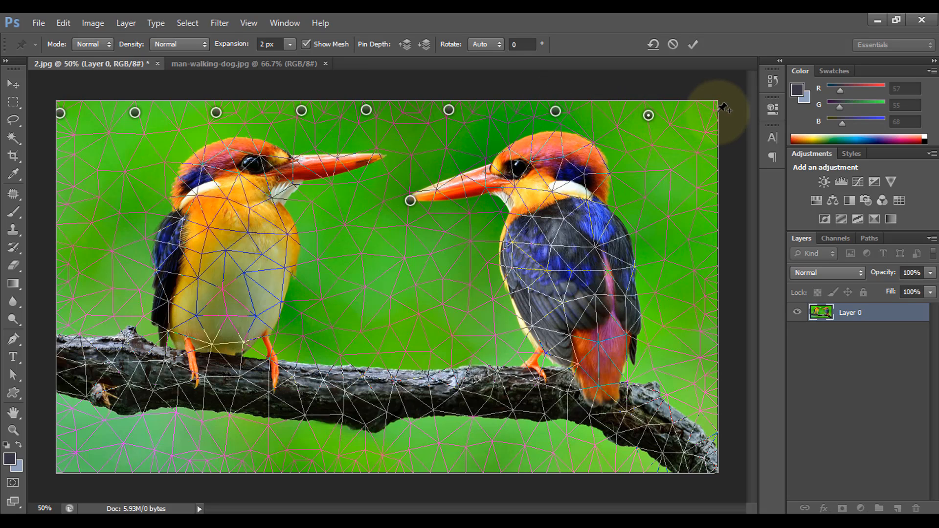
click(712, 112)
Anchor the image's right edge with Puppet Warp pins down to the bottom corner.
click(711, 223)
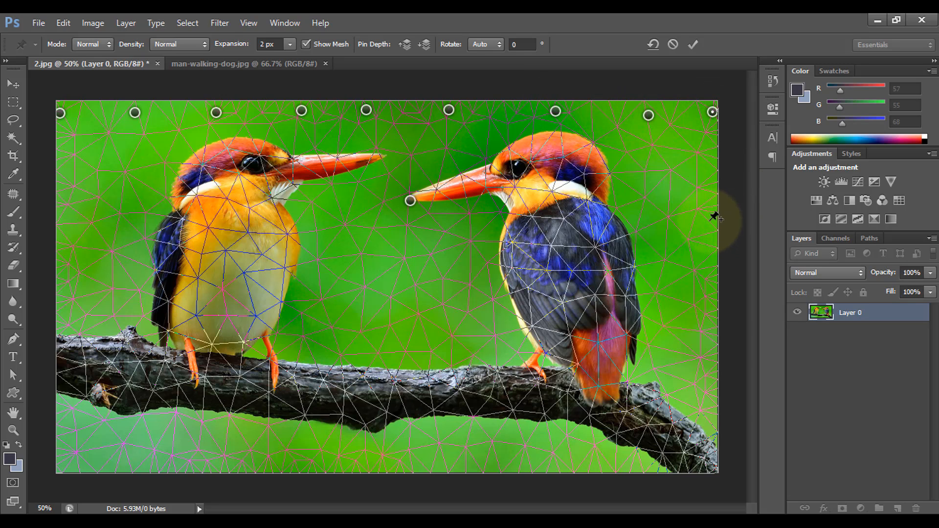
click(706, 310)
click(708, 375)
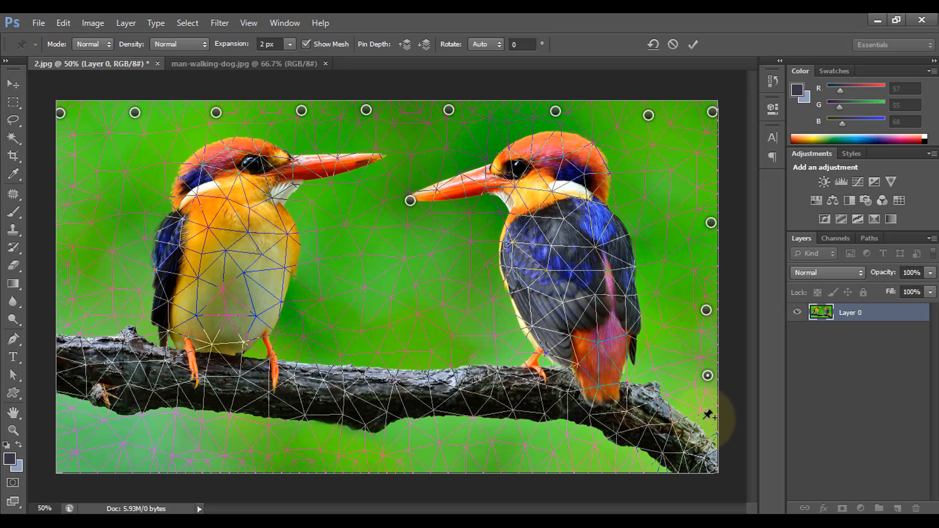
click(708, 462)
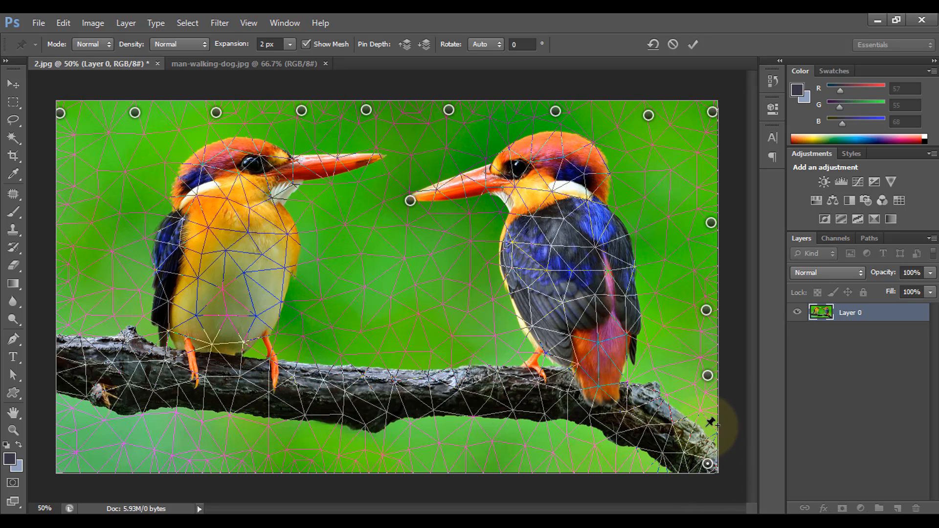
click(707, 425)
Add Puppet Warp pins along the image's bottom edge, from the right end to the left corner.
click(633, 469)
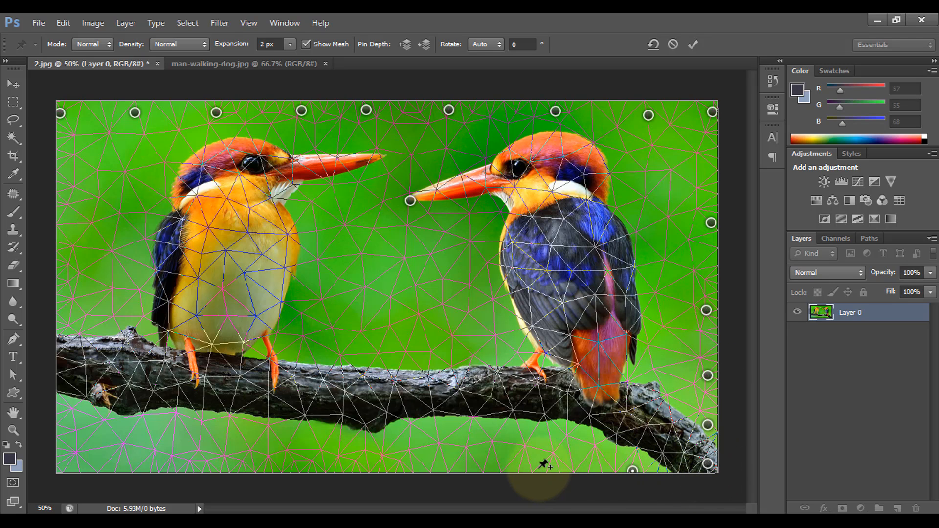
click(540, 468)
click(592, 469)
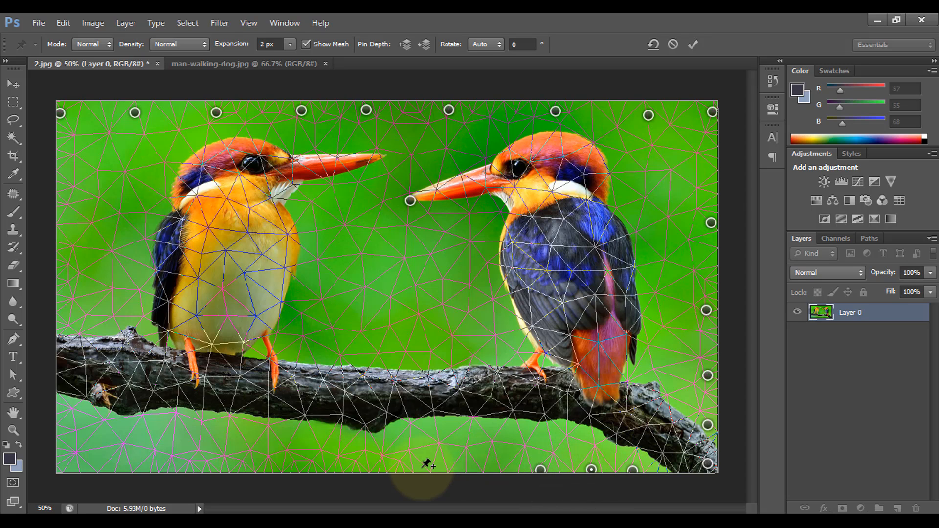
click(423, 469)
click(483, 469)
click(321, 470)
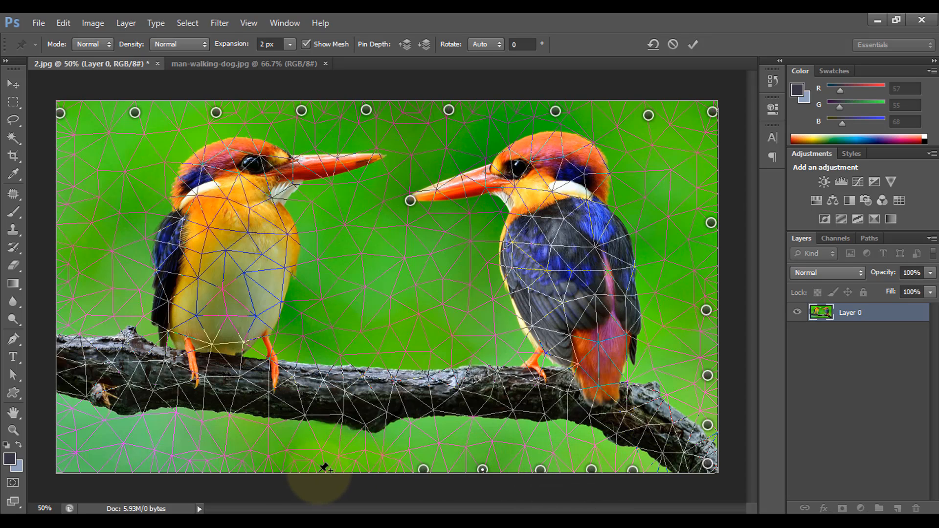
click(231, 470)
click(167, 468)
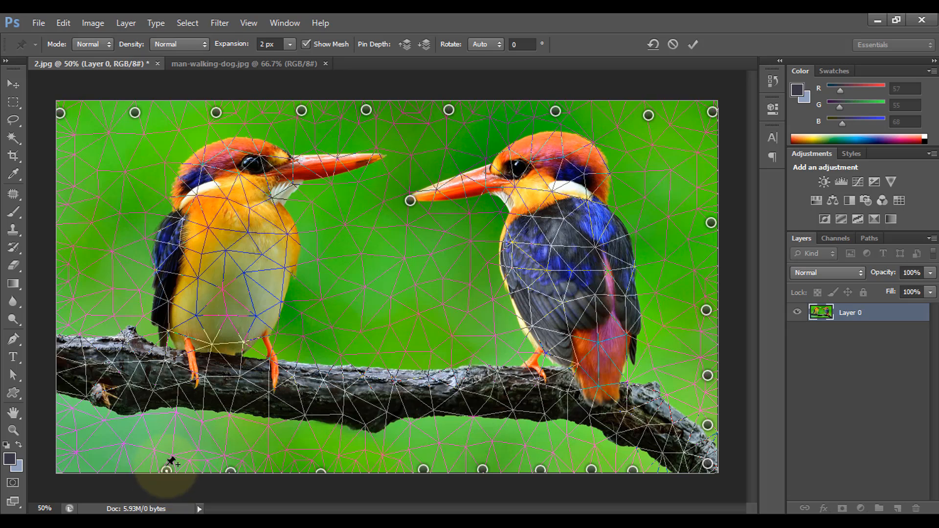
click(114, 466)
click(82, 466)
Pin the image's left edge from below the branch up to near the top corner.
click(74, 431)
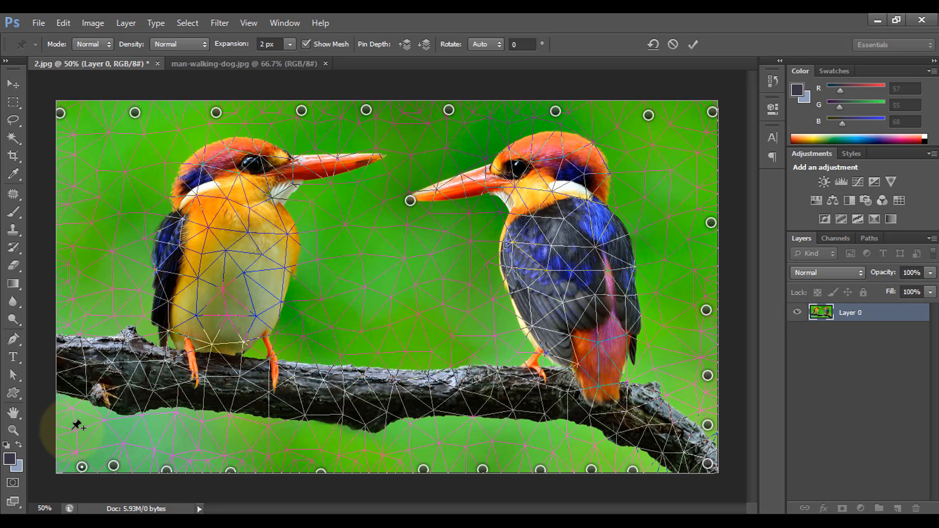
click(80, 372)
click(76, 311)
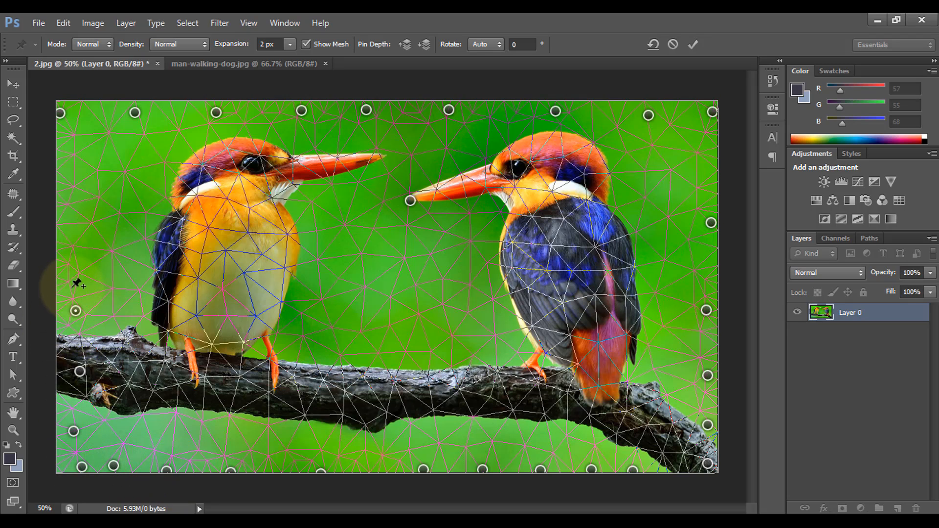
click(84, 276)
click(70, 237)
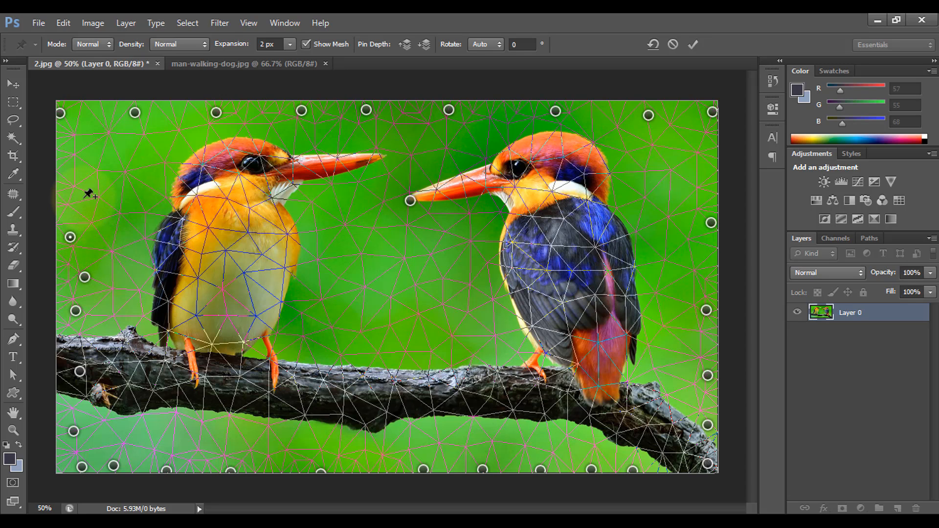
click(85, 199)
click(69, 167)
Place four pins in the green background between the image's left edge and the left bird.
click(110, 147)
click(126, 184)
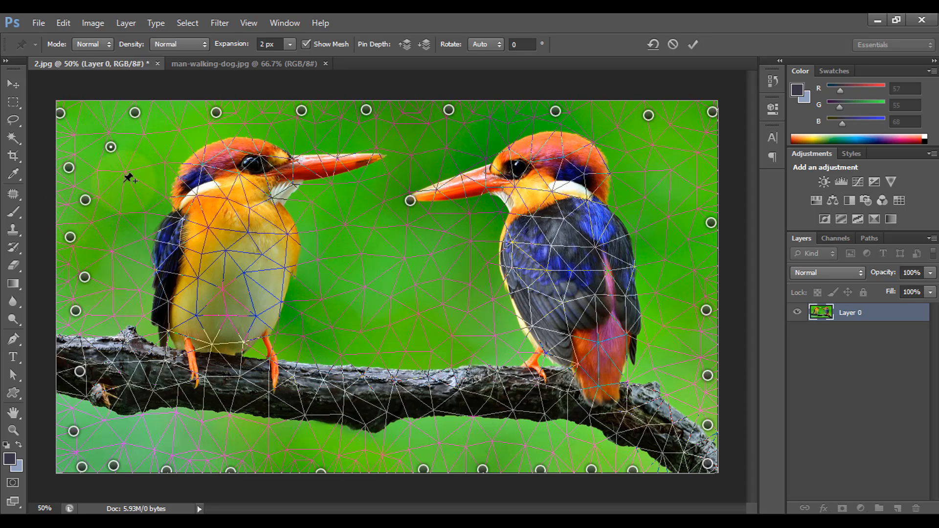
click(124, 254)
click(134, 316)
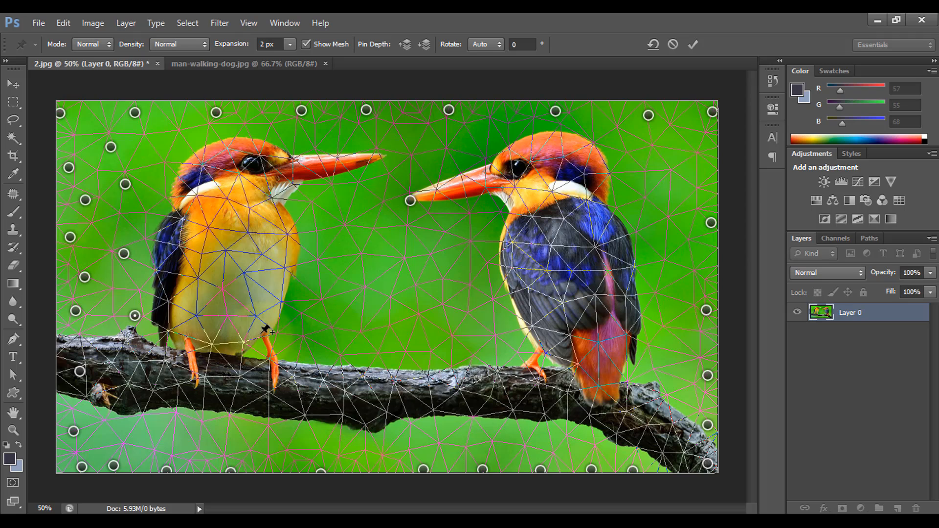
Surround the left bird's head with pins in the background, in front of its chest, above the beak and behind the head.
click(313, 216)
click(316, 139)
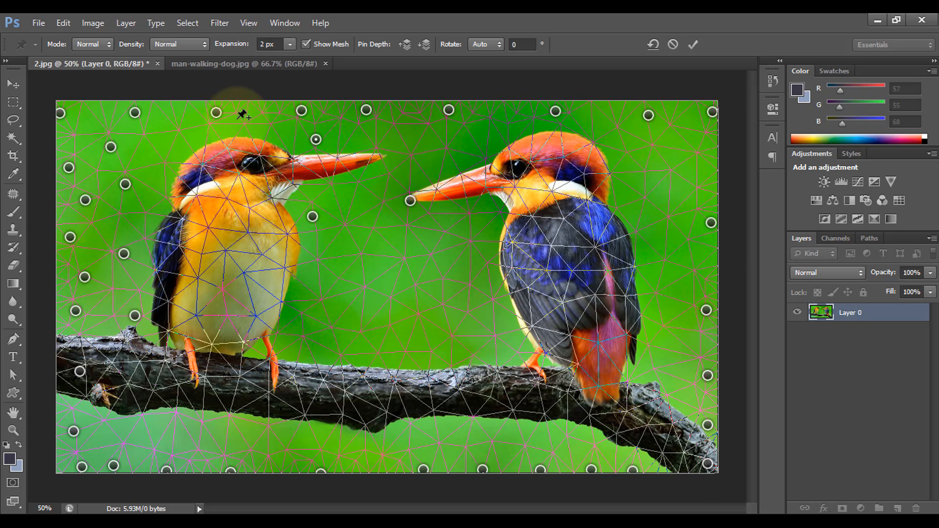
click(255, 119)
click(185, 137)
click(145, 153)
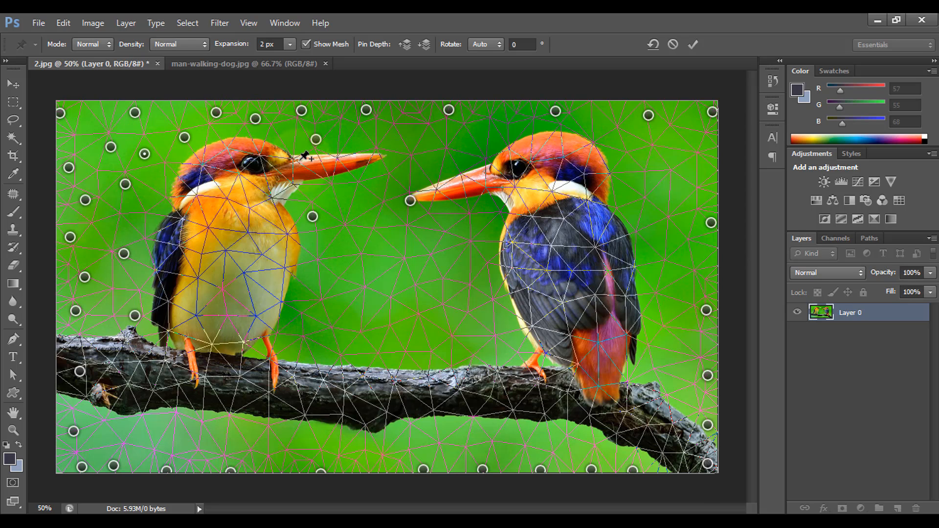
Add pins in the background above both beaks and just below the tip of the left bird's beak.
click(382, 144)
click(441, 150)
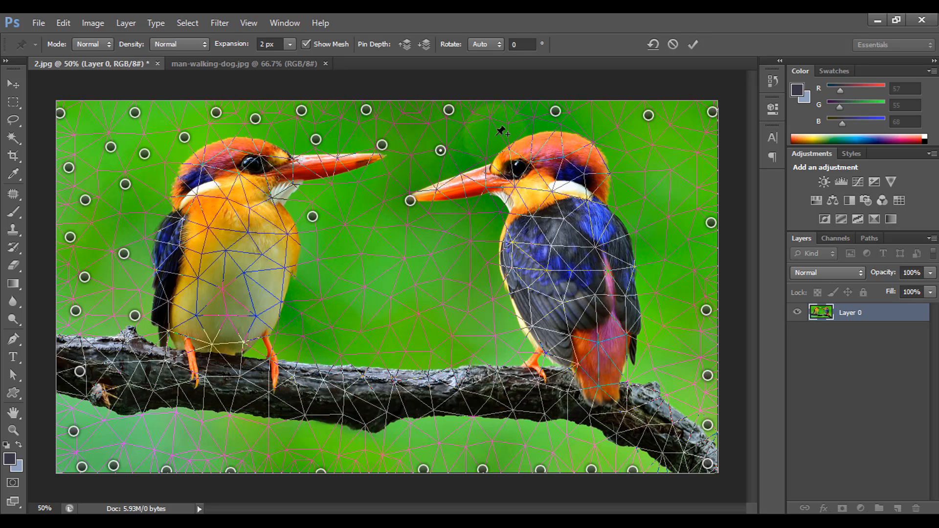
click(496, 138)
click(419, 135)
click(389, 186)
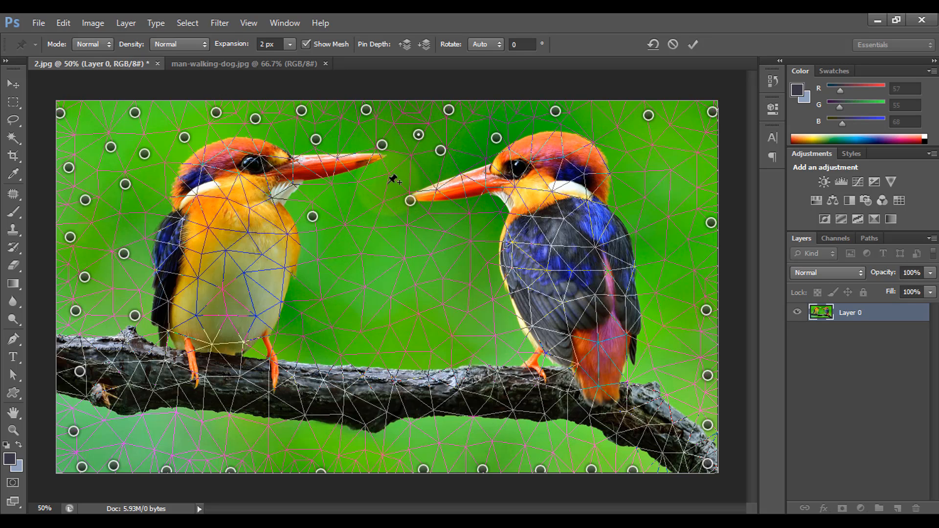
Place pins in the background along the front of the left bird, from below its beak down to the branch.
click(334, 198)
click(340, 252)
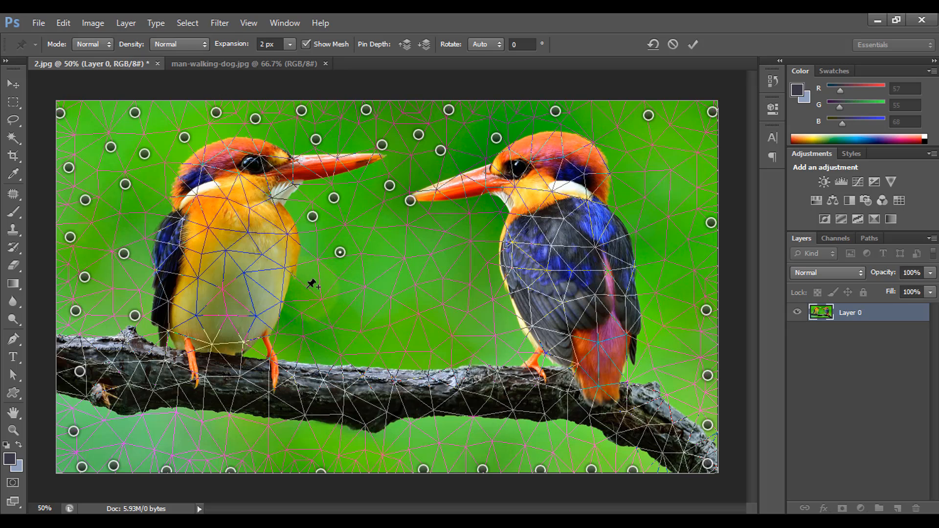
click(308, 290)
click(317, 327)
click(324, 351)
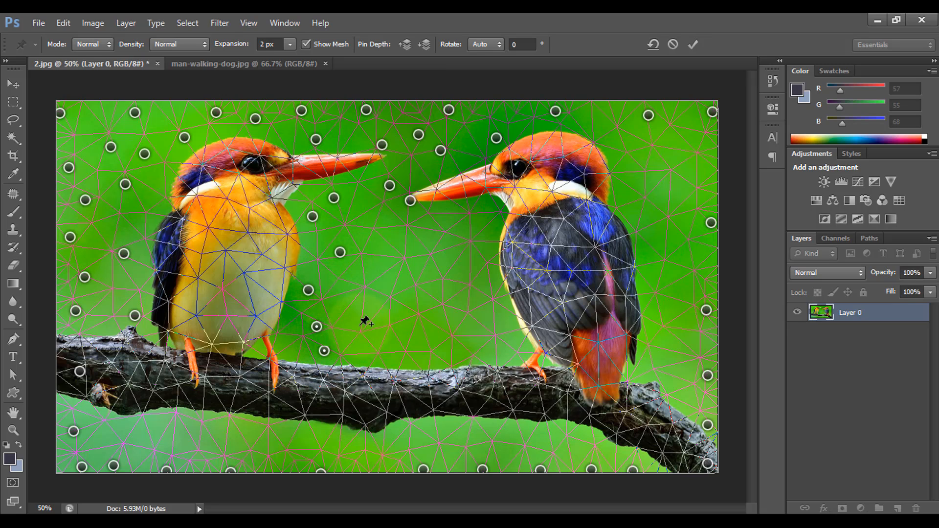
Add six pins in the green background between the two birds, from below the beaks down to just above the branch.
click(362, 313)
click(388, 277)
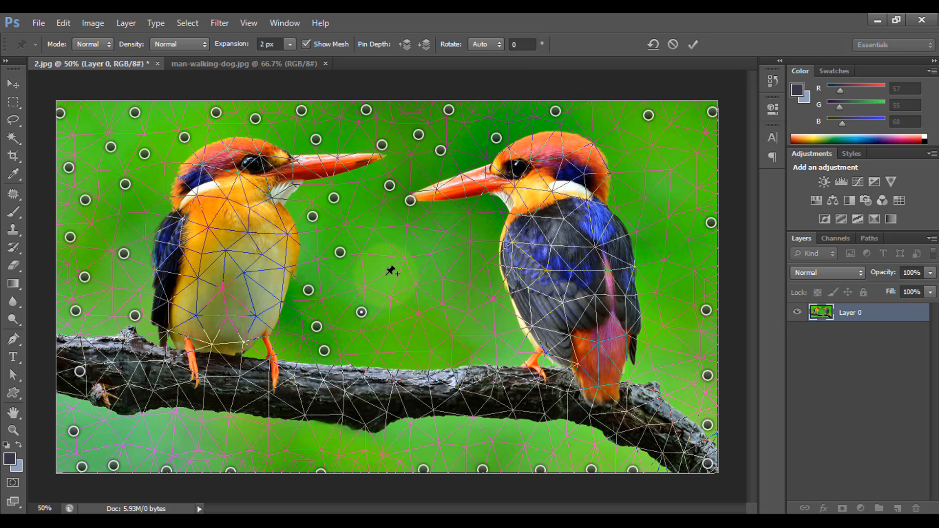
click(368, 216)
click(389, 251)
click(430, 338)
click(471, 358)
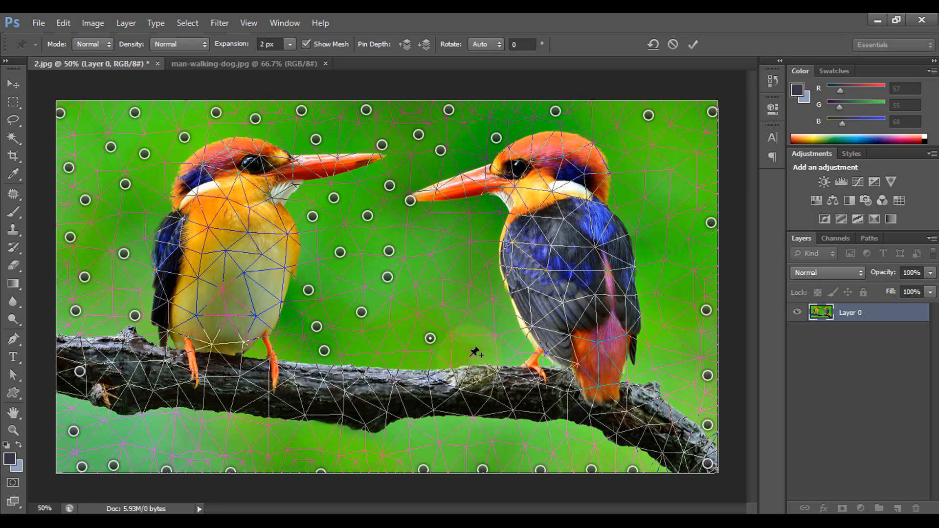
Anchor the branch with five pins along its length, from below the left bird's feet to below the right bird's feet.
click(327, 397)
click(265, 397)
click(451, 393)
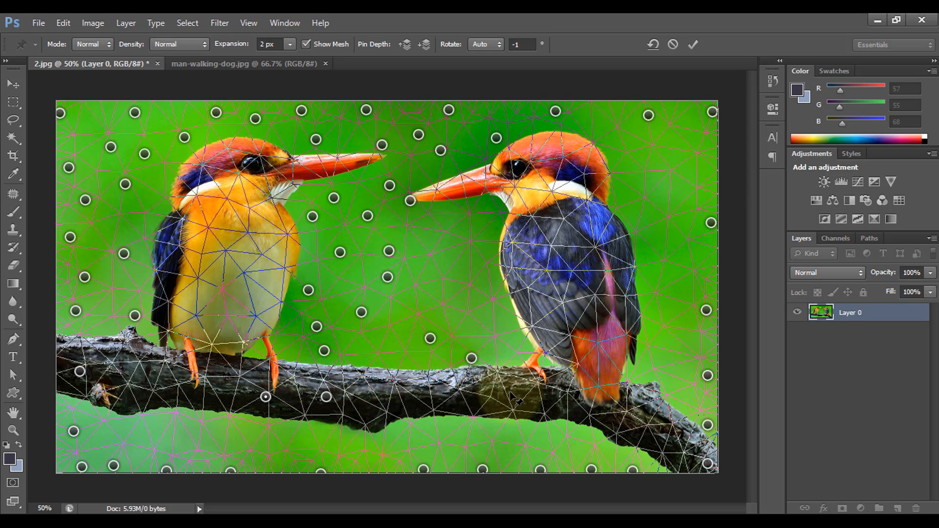
click(512, 394)
click(401, 400)
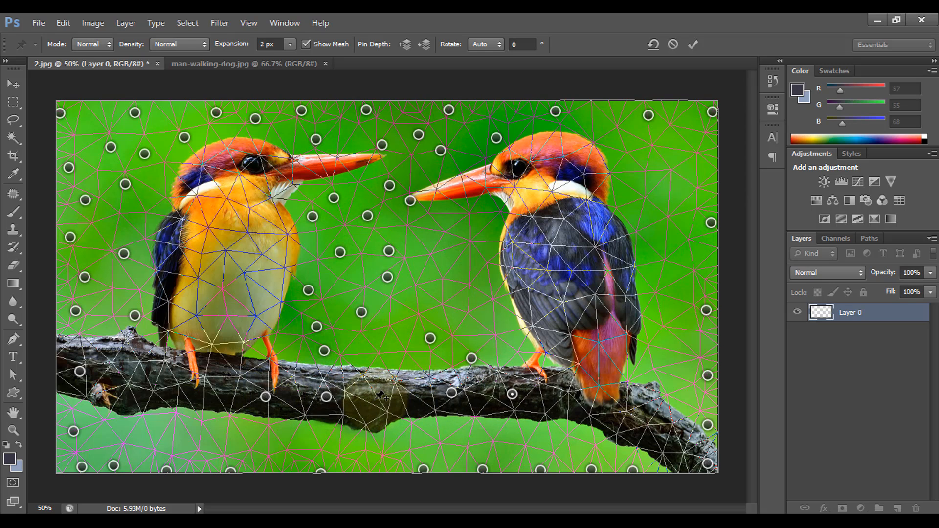
Place four pins in the background between the right bird's back and the image's right edge.
click(658, 188)
click(661, 240)
click(667, 303)
click(691, 288)
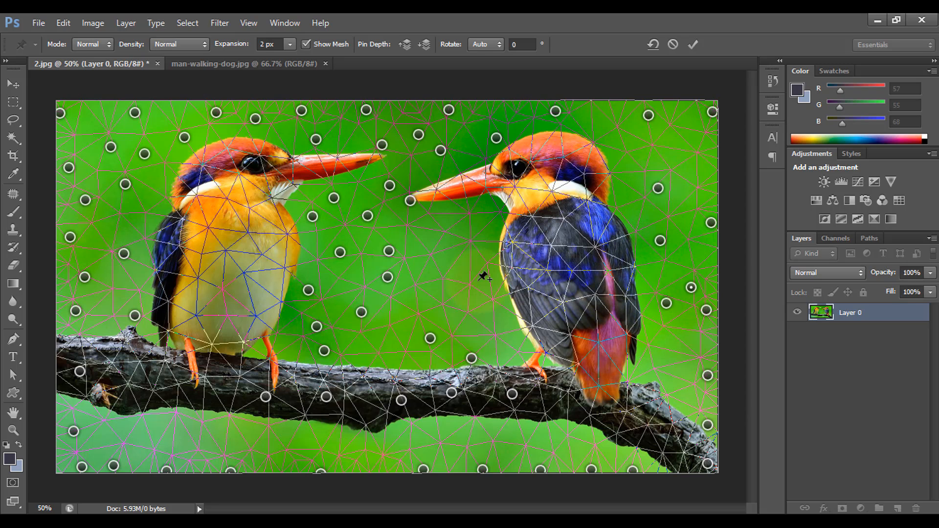
Add three more pins in the background in front of the right bird's belly, above the branch.
click(454, 275)
click(475, 328)
click(423, 307)
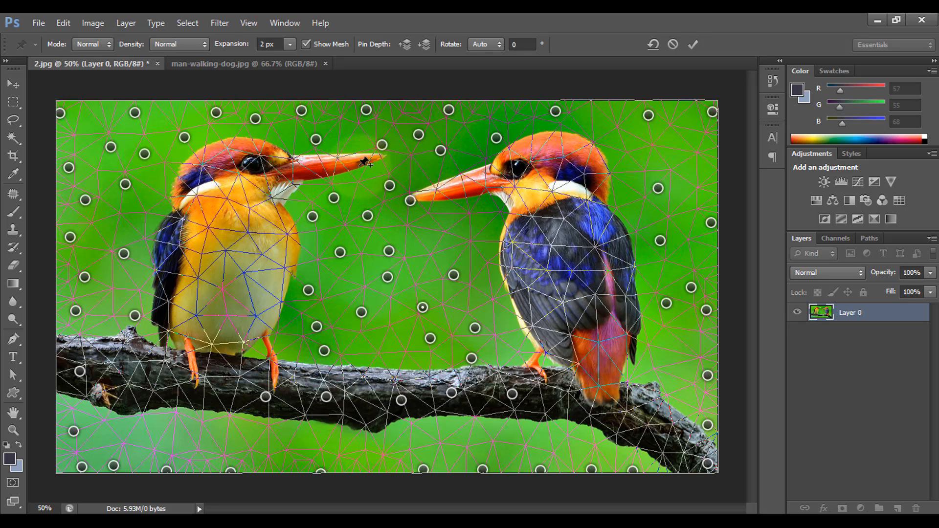
Pin the left bird's beak near its tip and the right bird's beak at its middle and base.
click(348, 171)
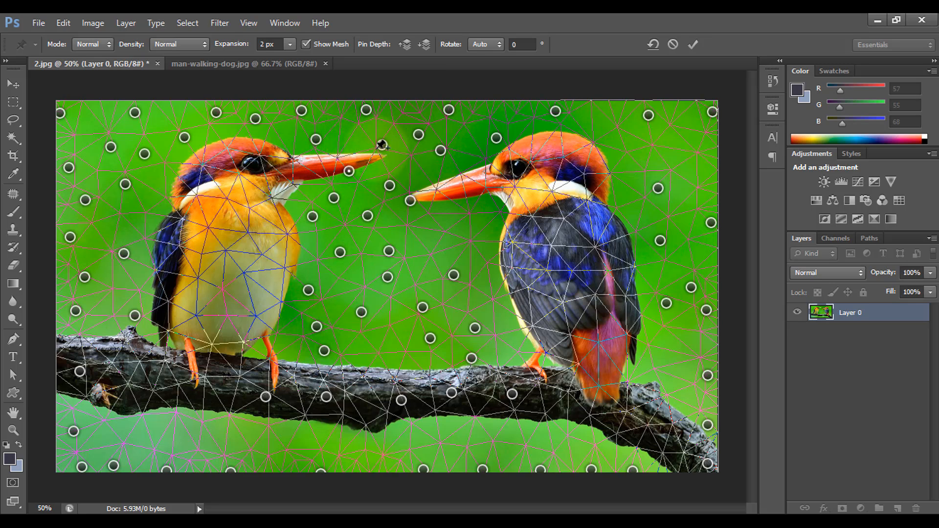
click(449, 182)
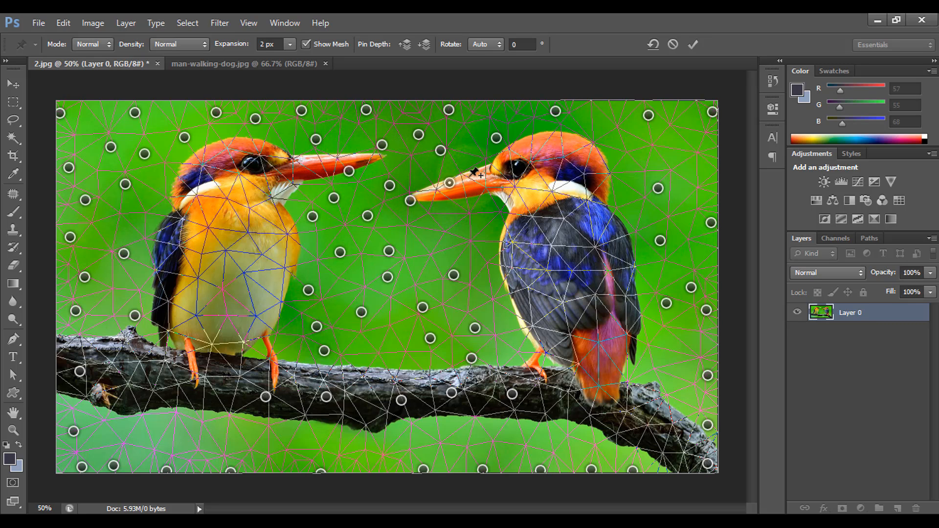
click(485, 171)
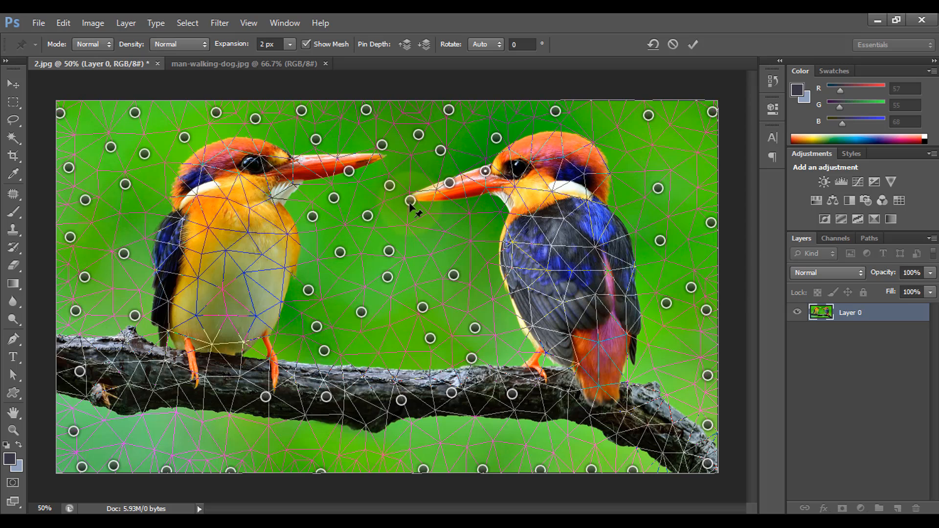
Bend the right bird's beak tip downward into a hook by moving its tip and middle pins, and apply the warp.
mouse_move(411, 207)
mouse_down()
mouse_move(434, 198)
mouse_move(412, 212)
mouse_up()
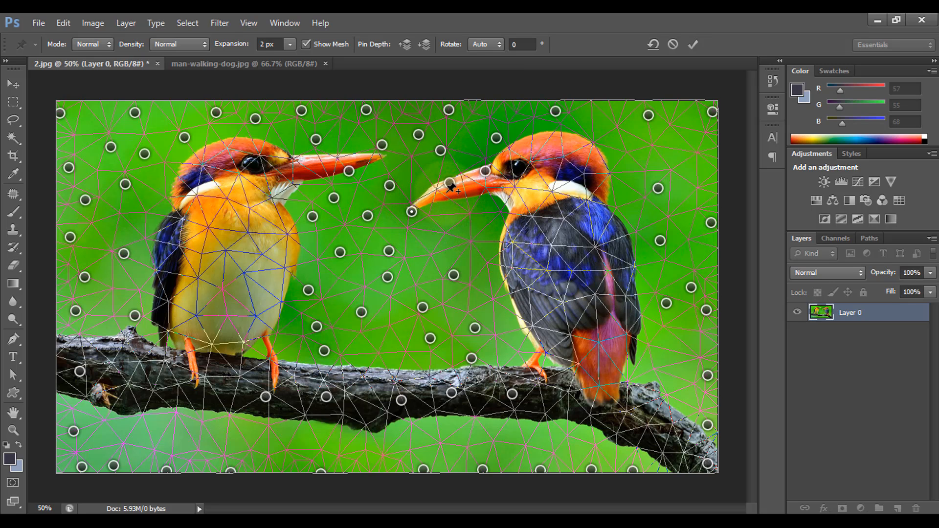
drag(452, 190, 444, 179)
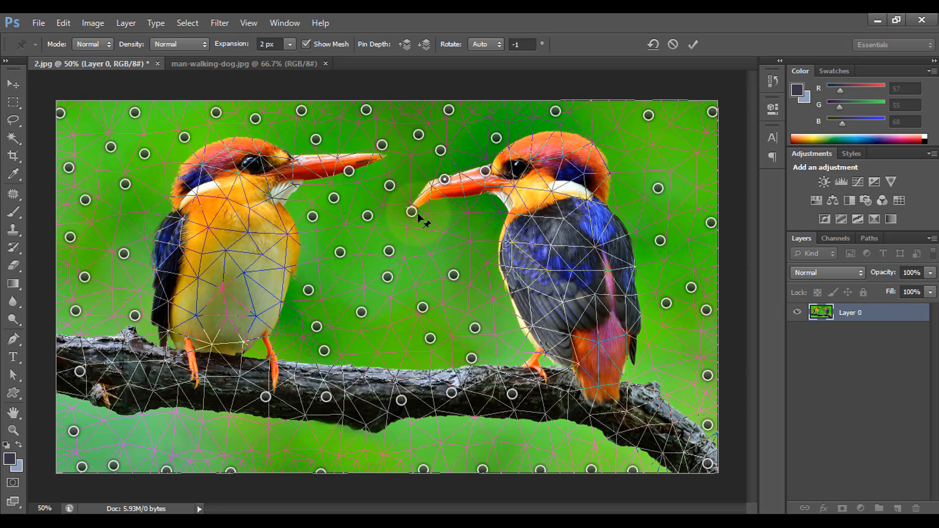
drag(417, 214, 420, 216)
drag(423, 215, 423, 216)
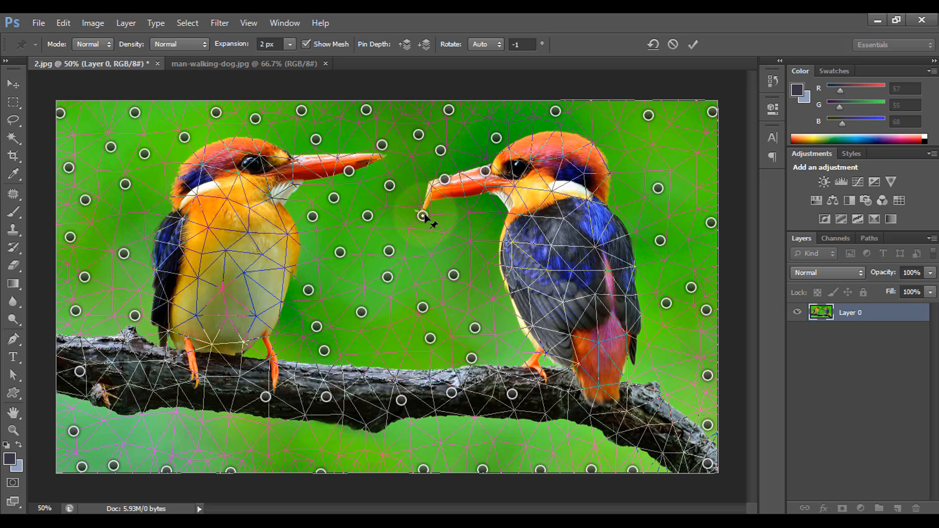
click(693, 45)
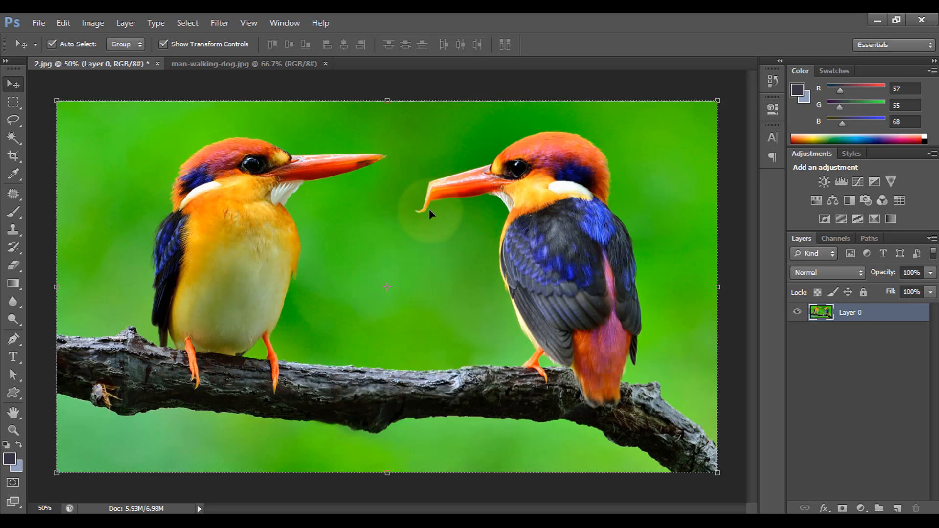
click(69, 22)
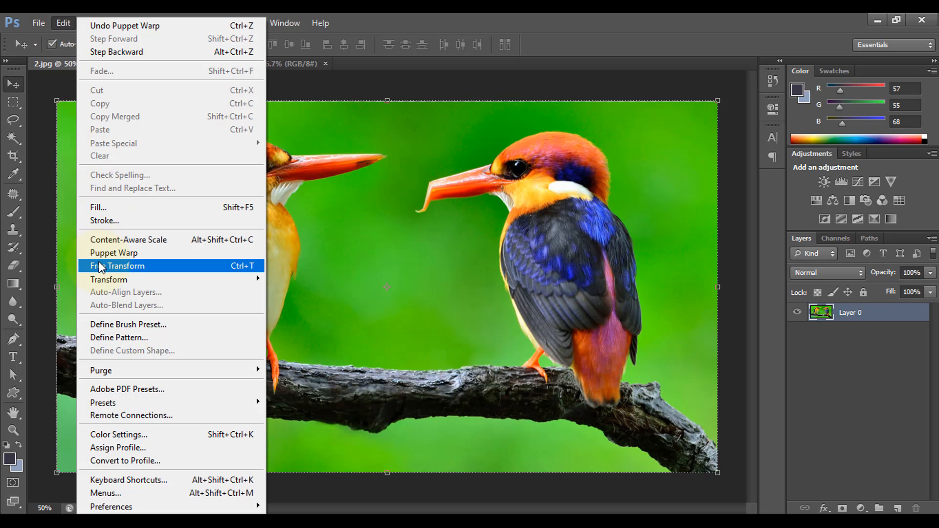
click(142, 255)
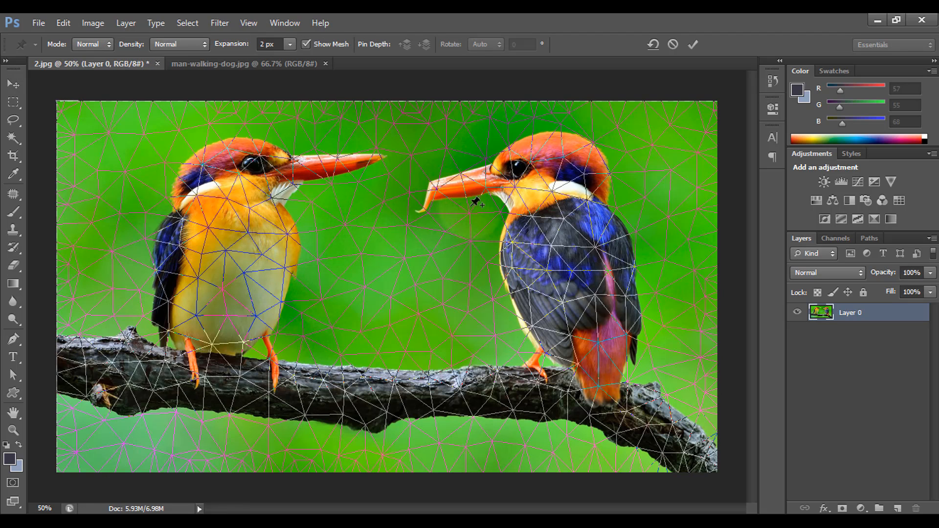
click(671, 43)
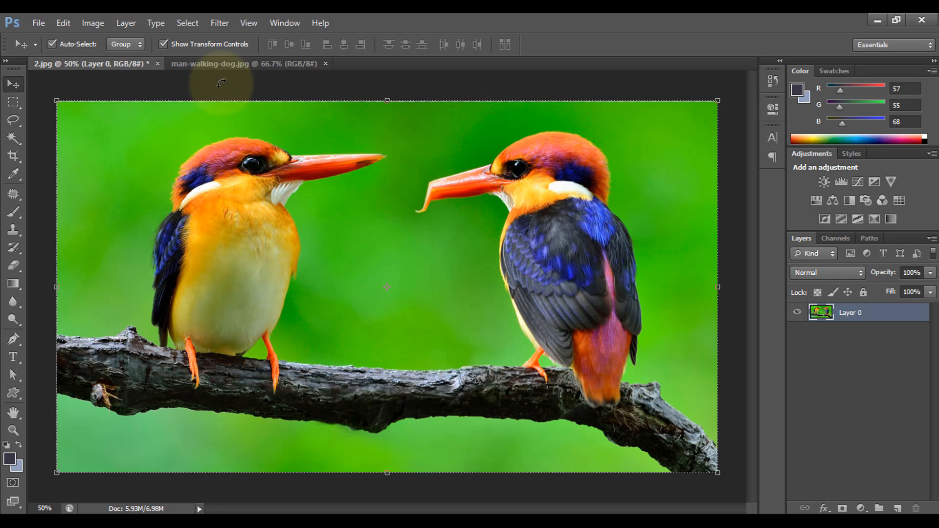
Switch to the man-walking-dog.jpg image and check whether Content-Aware Scale is available for its Background layer.
click(223, 64)
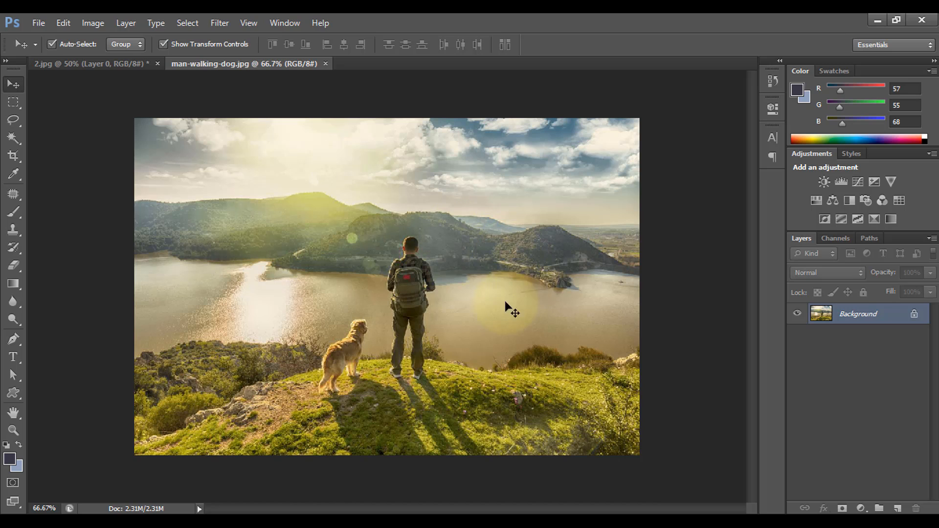
click(65, 22)
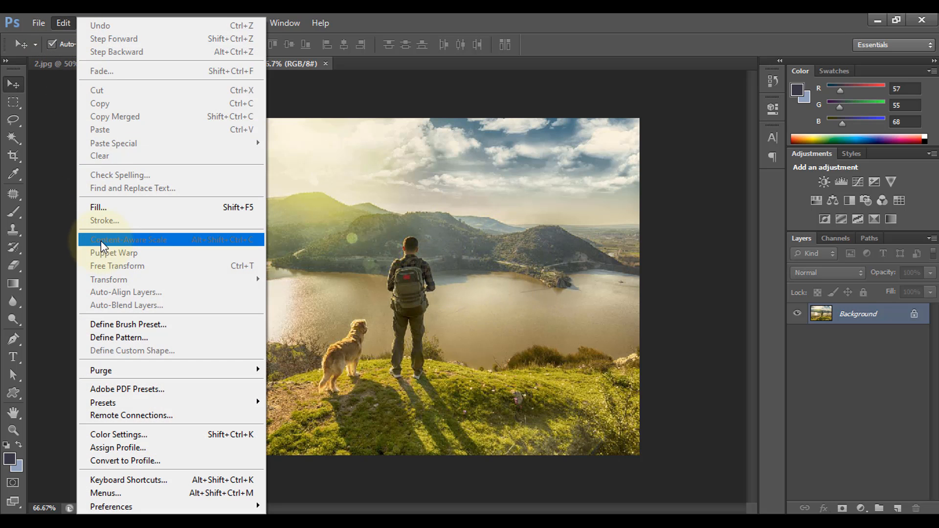
click(374, 210)
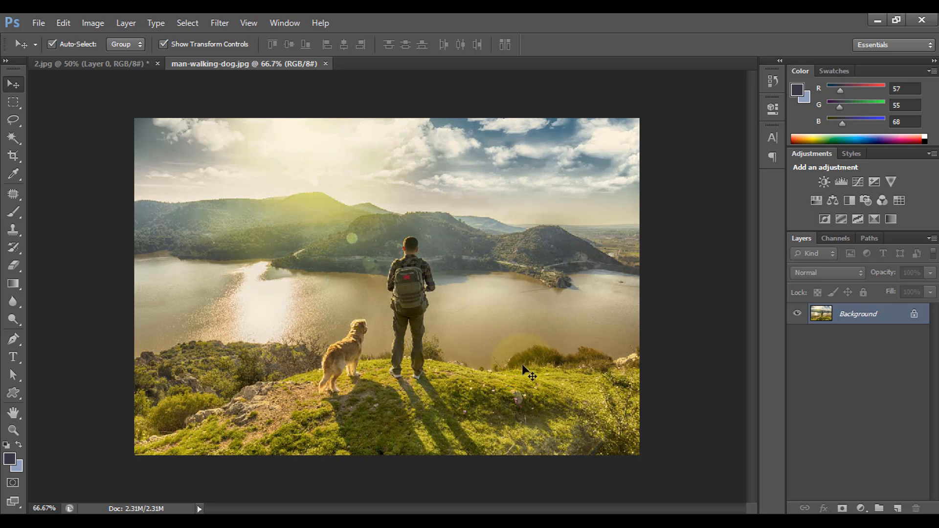
click(14, 157)
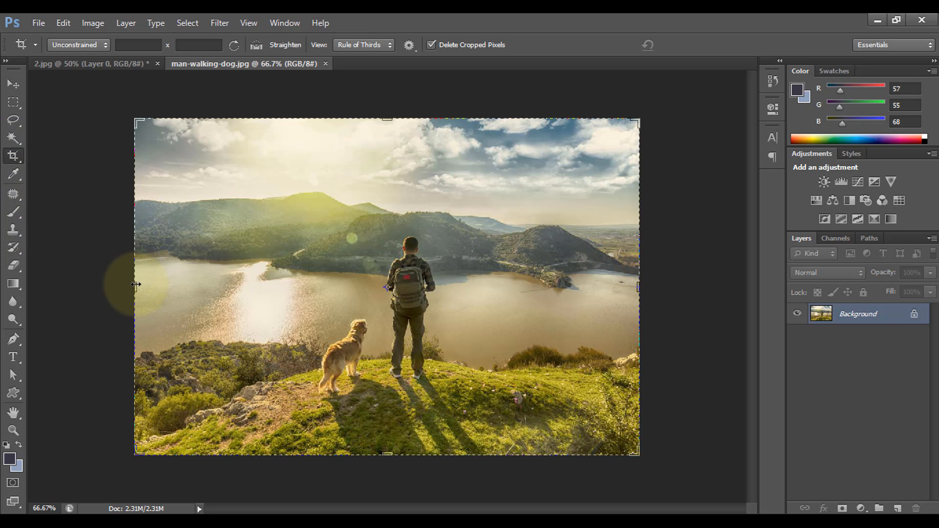
drag(135, 287, 230, 291)
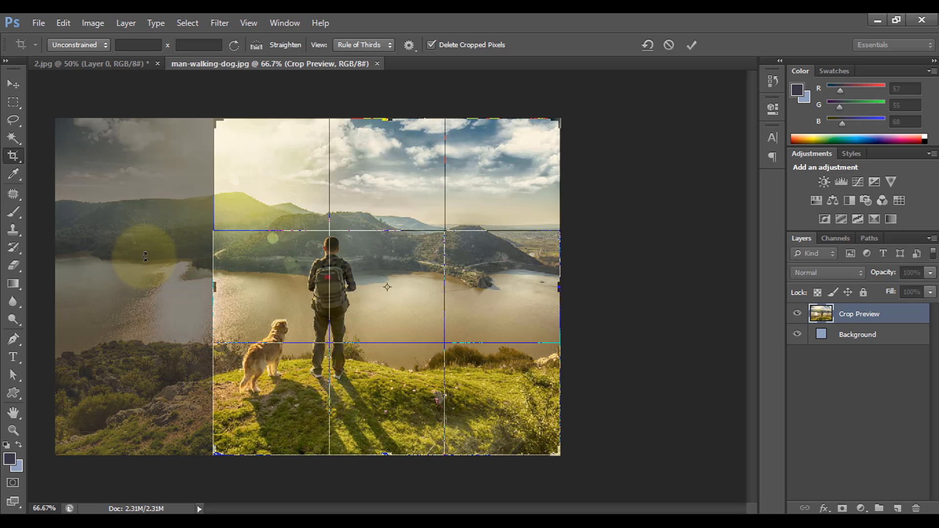
key(ctrl+z)
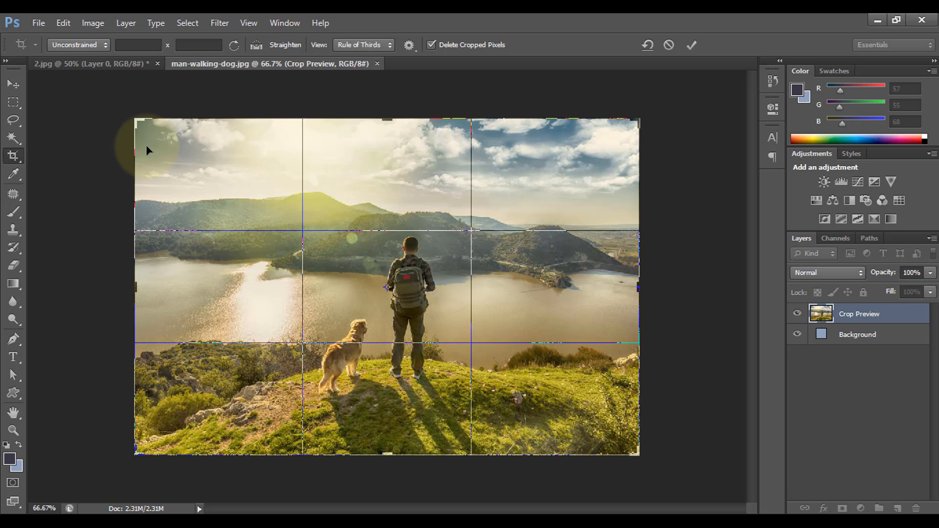
key(ctrl)
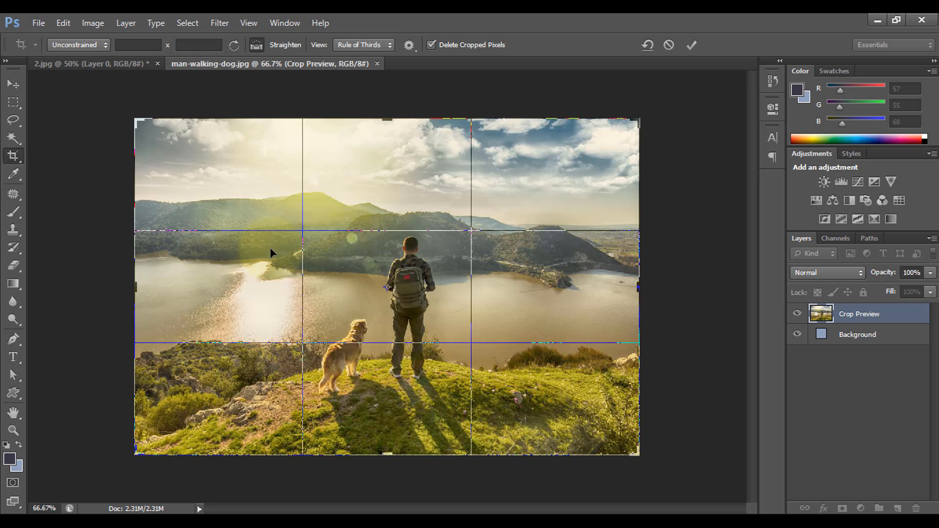
key(ctrl+z)
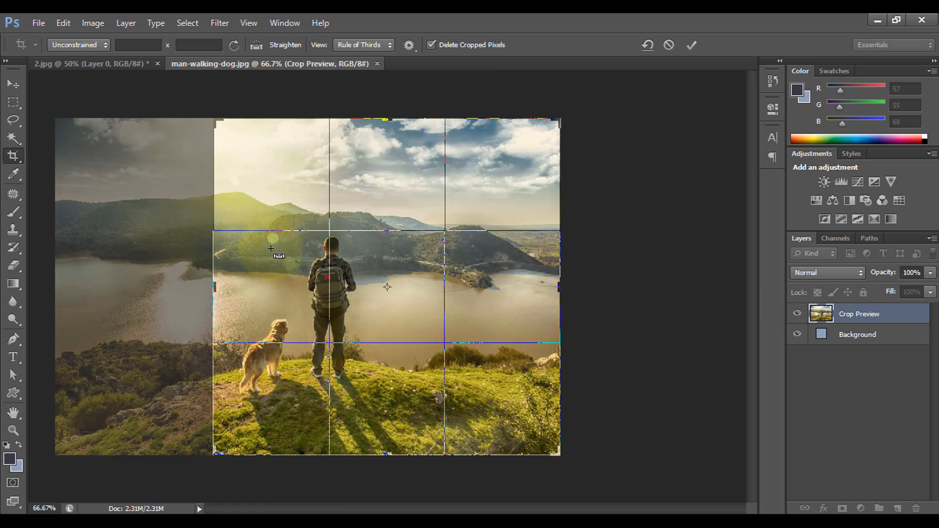
click(669, 45)
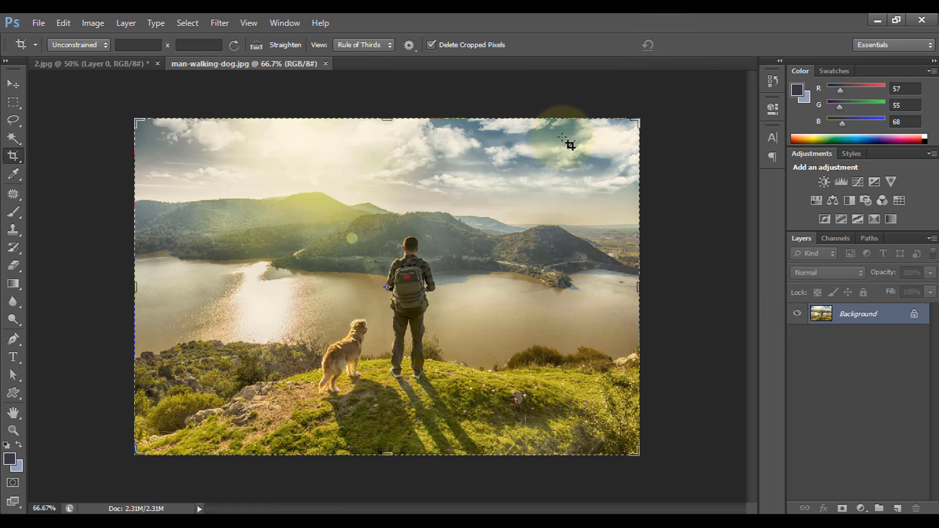
click(13, 77)
Convert the locked Background of man-walking-dog.jpg into a regular layer with the default name Layer 0.
click(64, 23)
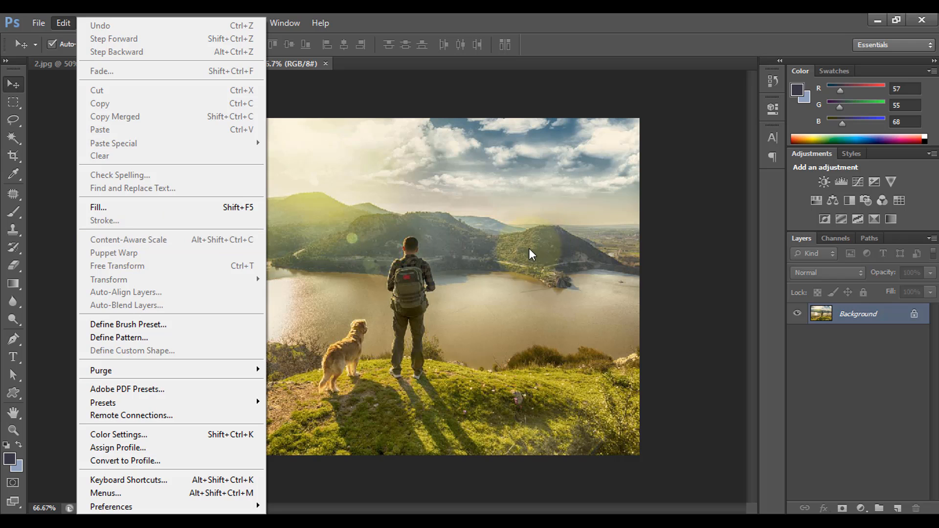
click(547, 225)
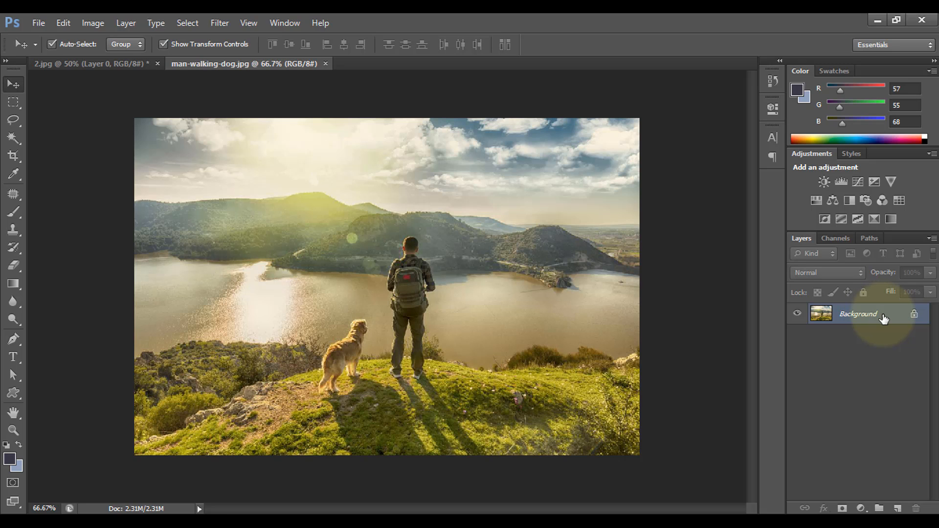
double_click(884, 319)
click(647, 174)
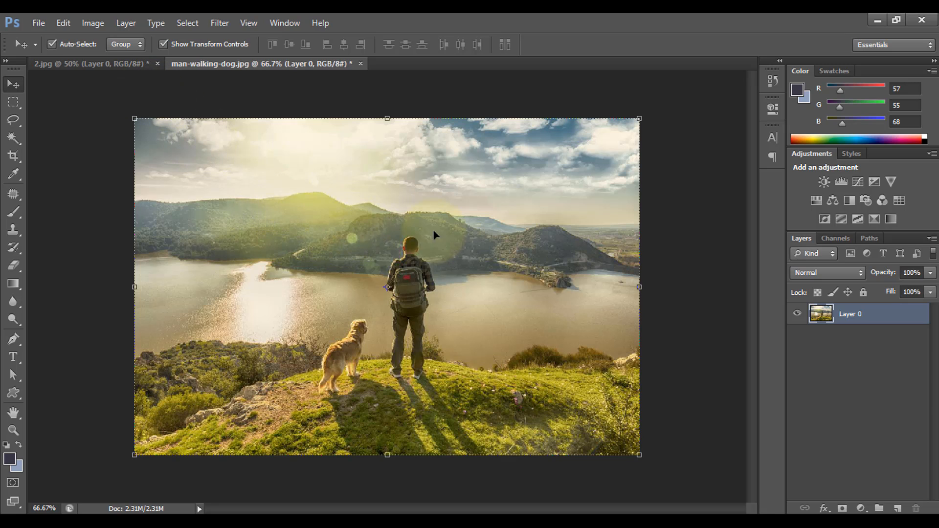
Narrow the photo from both sides to 85.64% width with Content-Aware Scale, reposition it at X 556 px and apply.
click(63, 23)
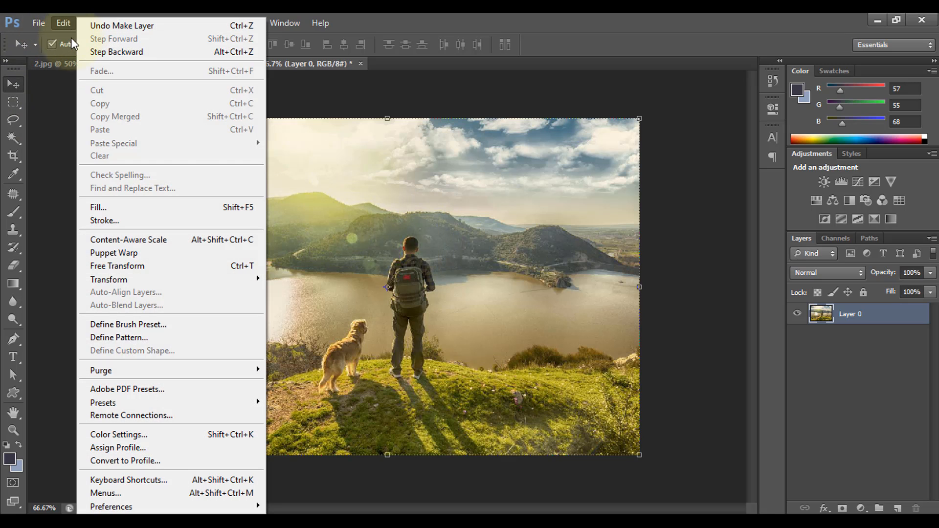
click(184, 241)
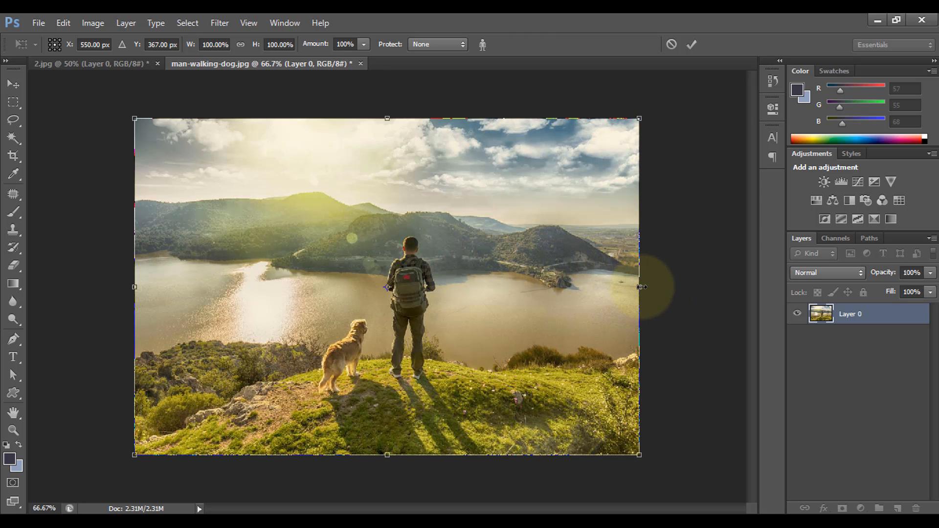
drag(640, 287, 600, 288)
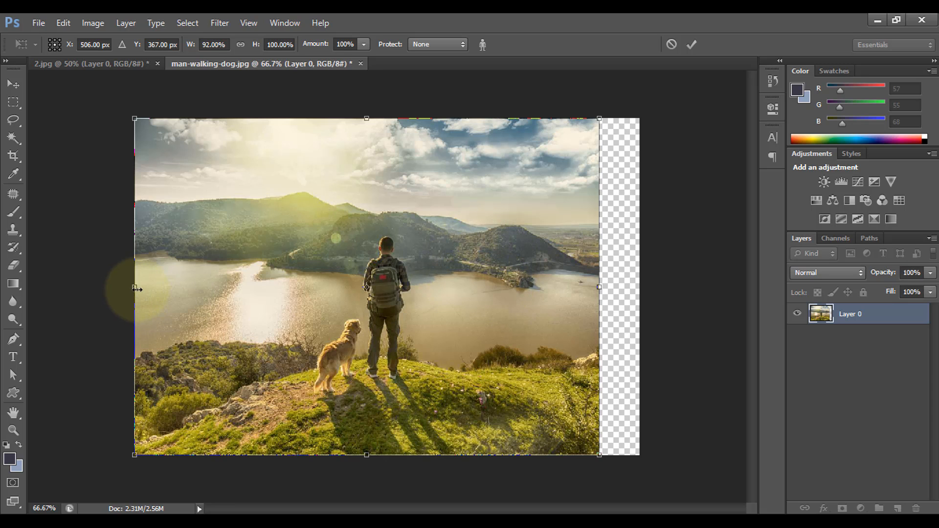
drag(136, 288, 168, 289)
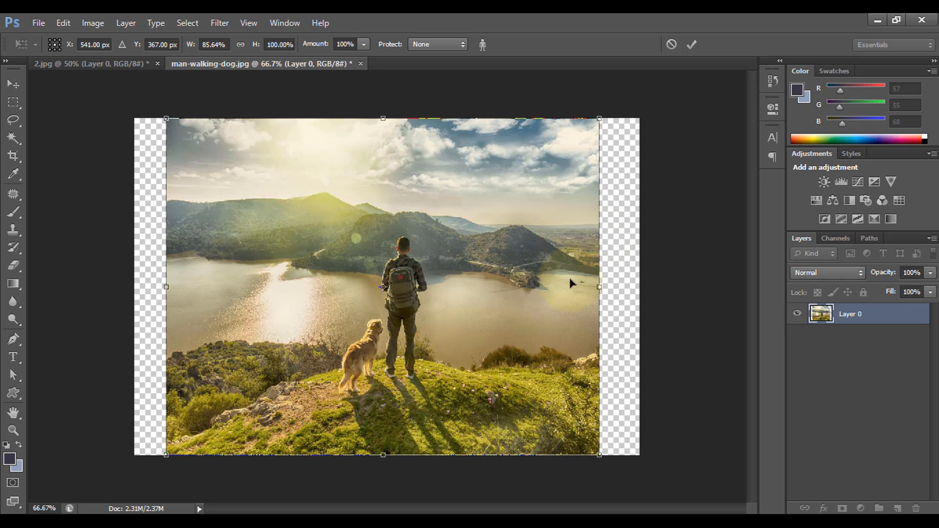
drag(492, 279, 499, 279)
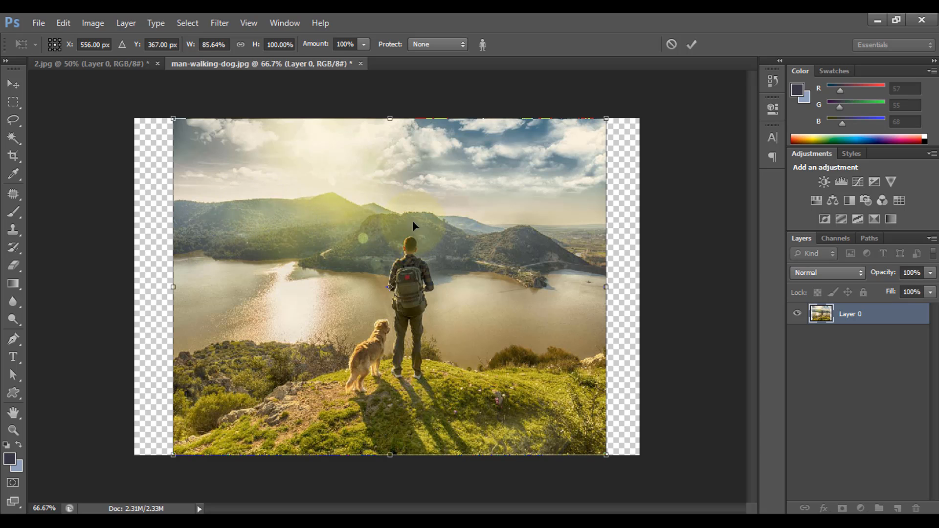
click(692, 44)
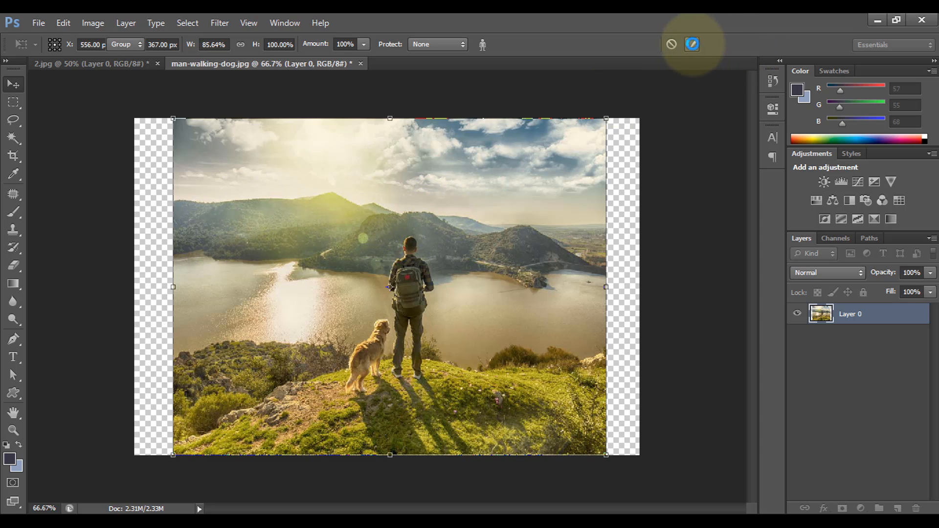